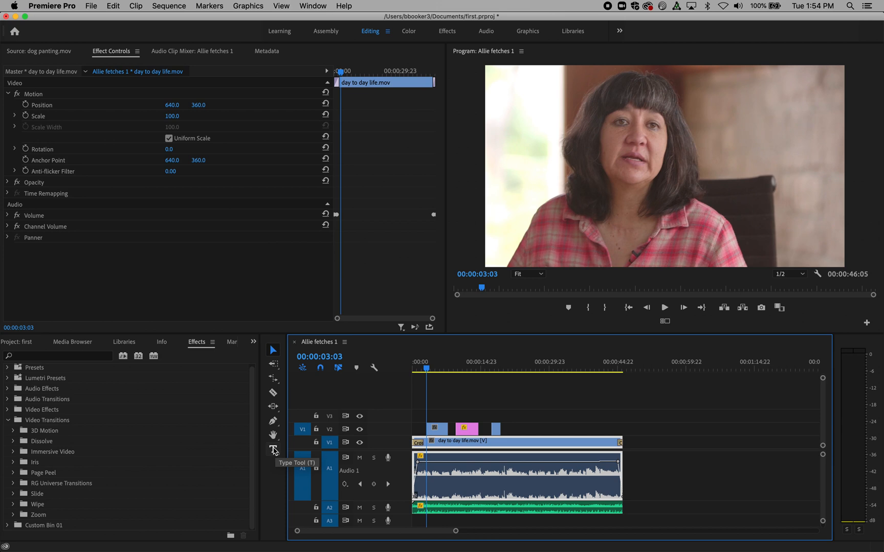
- Add a text graphic reading "ALLIE" over the lower-left area of the video frame at 00:00:03:03
left_click(273, 450)
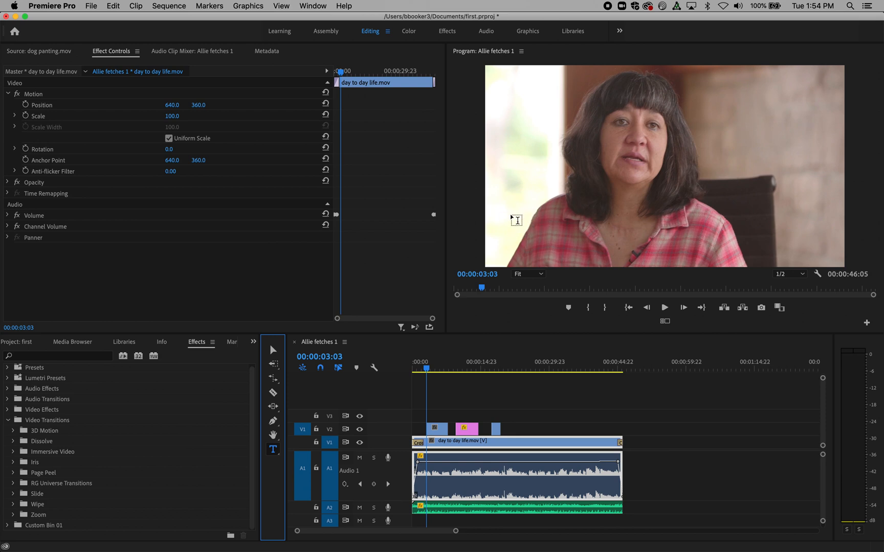
left_click(510, 231)
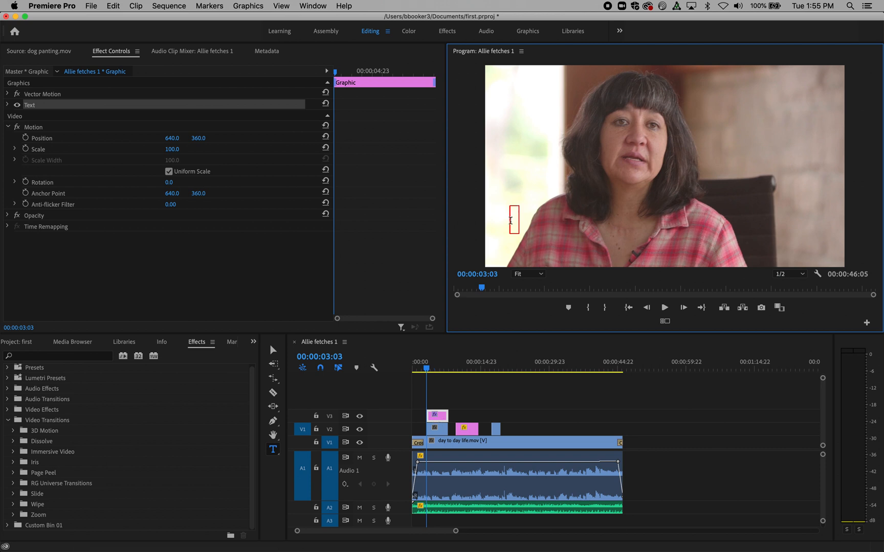
type("ALLIE")
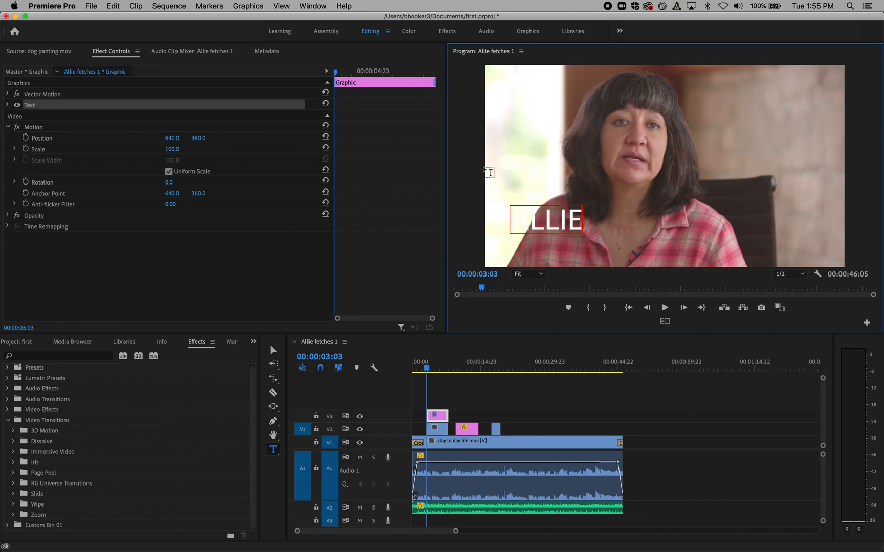
- Move the ALLIE title lower in the frame, to position about 122, 660, with the Selection tool
left_click(273, 352)
left_click_drag(552, 220, 560, 242)
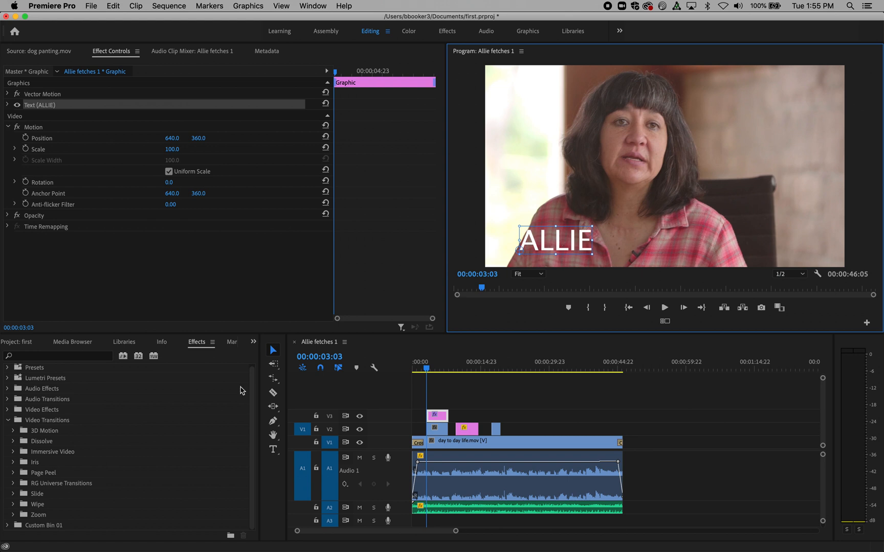
left_click(273, 352)
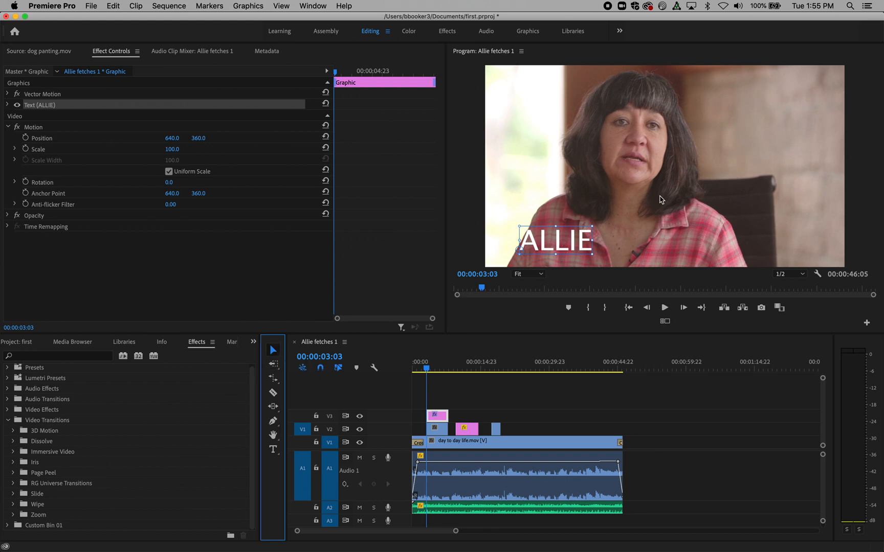
left_click(619, 221)
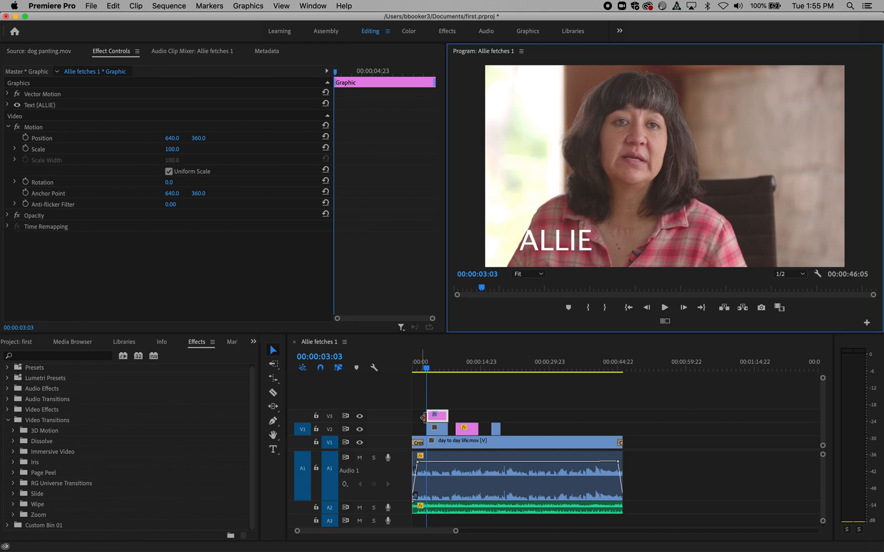
left_click(546, 245)
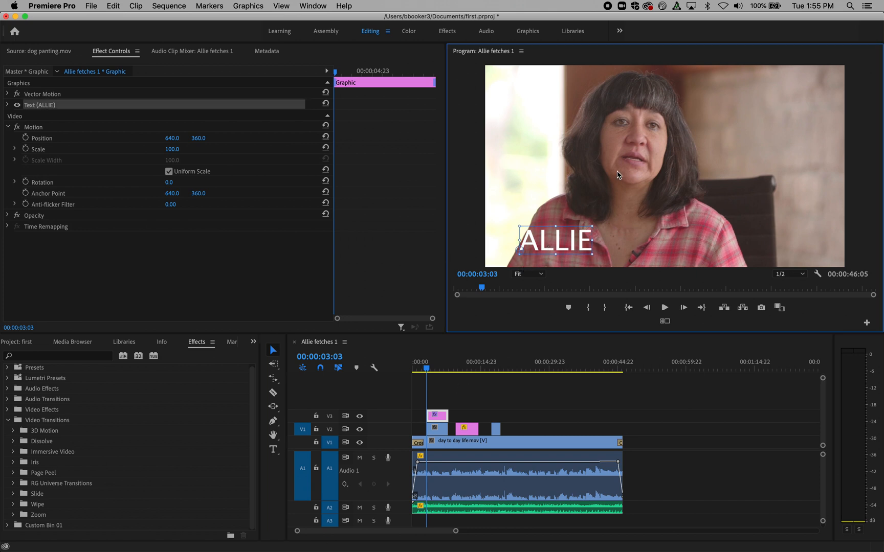
- Set the font of the ALLIE title on track V3 to Noto Sans Thaana
left_click(40, 51)
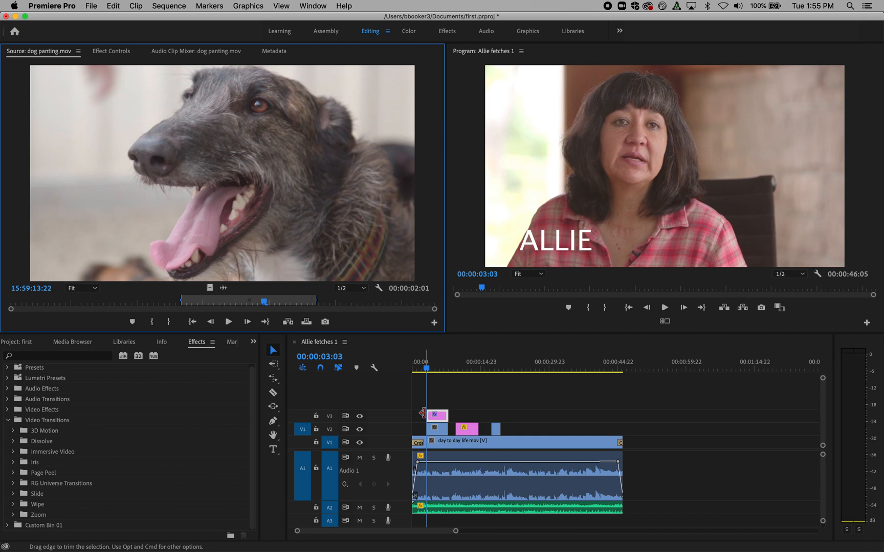
left_click(440, 420)
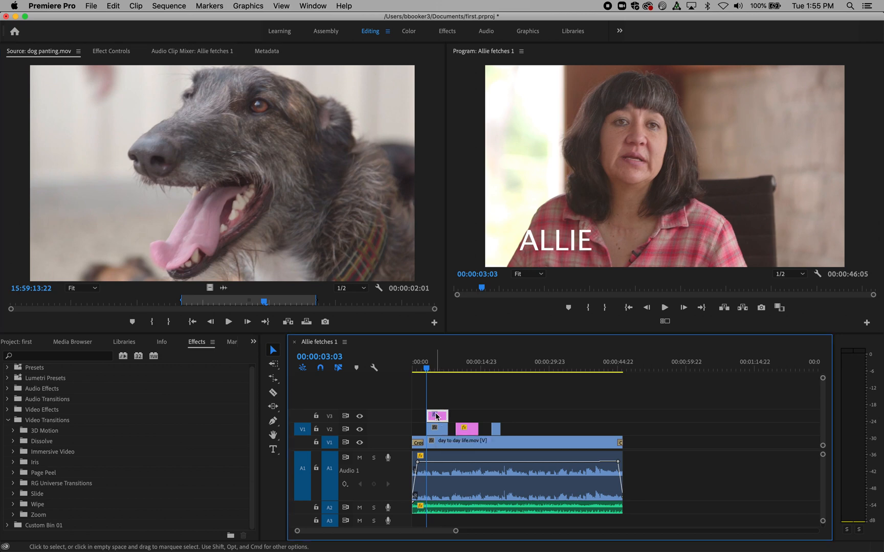
left_click(110, 52)
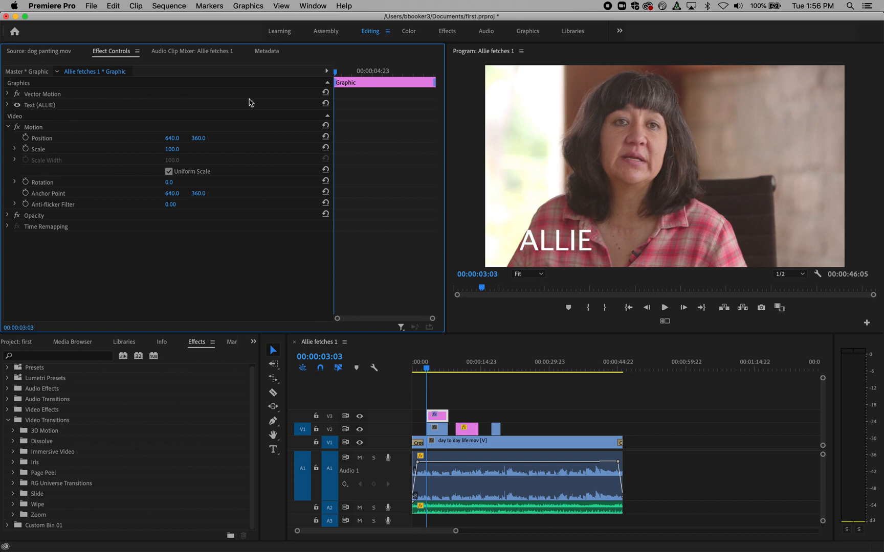
left_click(8, 106)
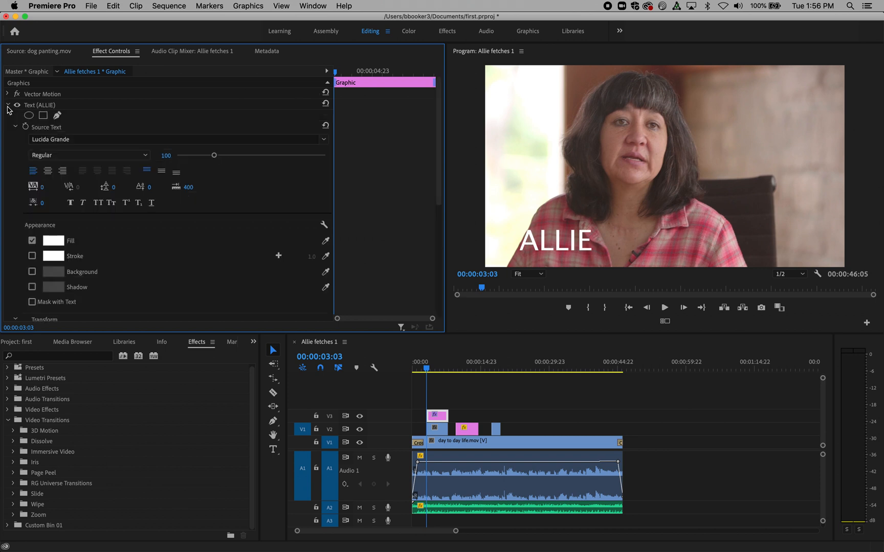
left_click(88, 141)
scroll(92, 266, "down", 10)
left_click(92, 282)
left_click(110, 141)
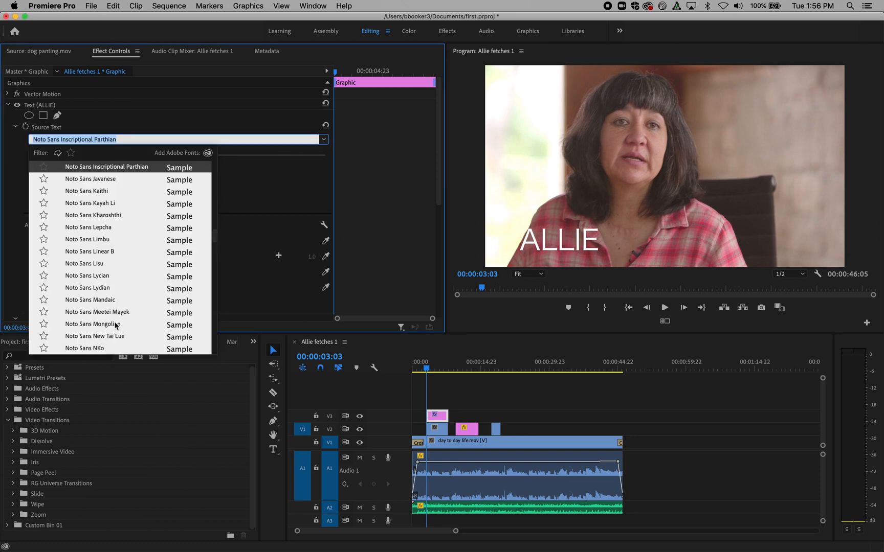
scroll(115, 329, "down", 10)
left_click(109, 314)
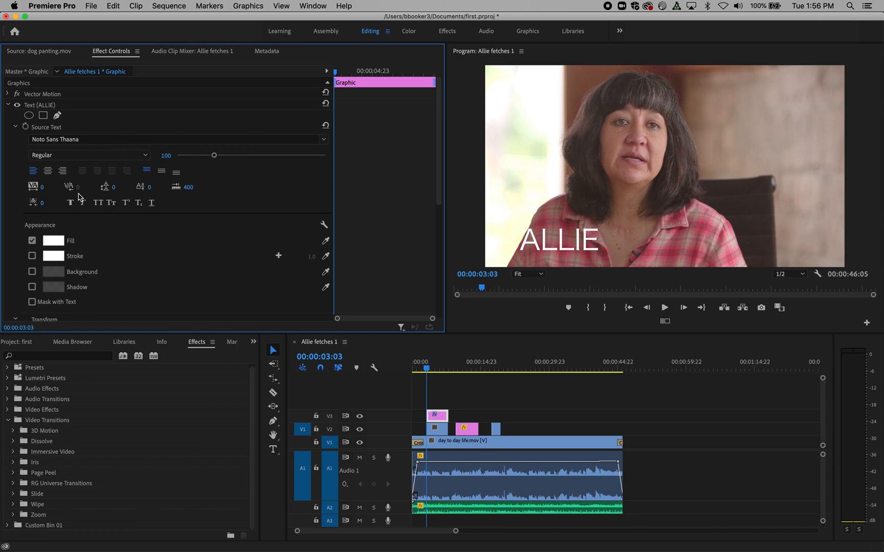
- Set the ALLIE title's fill color to dark teal, hex 0F575E
scroll(80, 257, "down", 5)
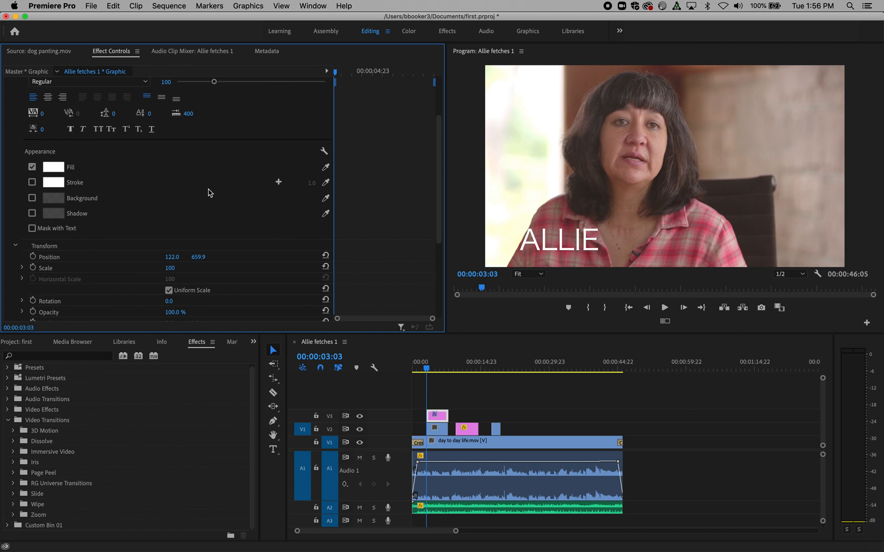
left_click(32, 167)
left_click(31, 168)
left_click(56, 169)
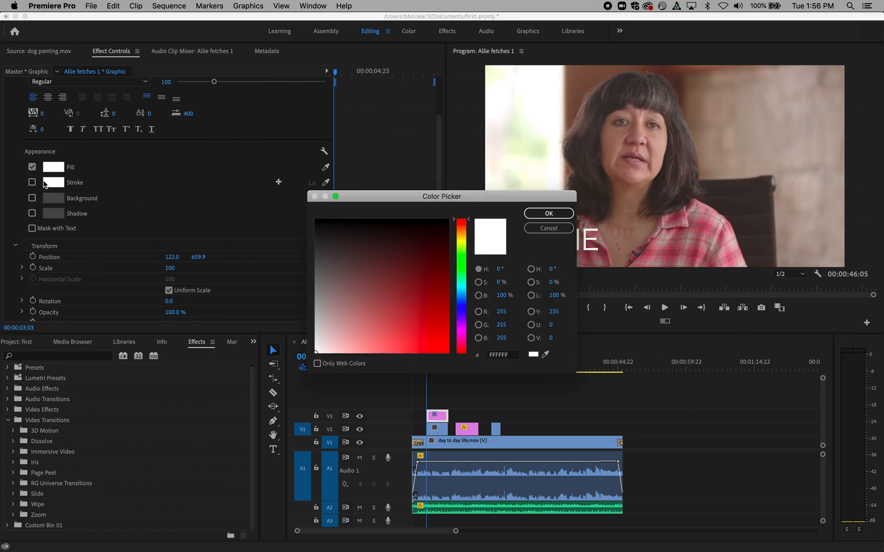
mouse_move(424, 300)
left_mouse_down()
mouse_move(436, 274)
mouse_move(433, 236)
mouse_move(459, 276)
mouse_move(459, 297)
mouse_move(459, 288)
left_mouse_up()
mouse_move(427, 258)
left_mouse_down()
mouse_move(426, 249)
mouse_move(427, 269)
left_mouse_up()
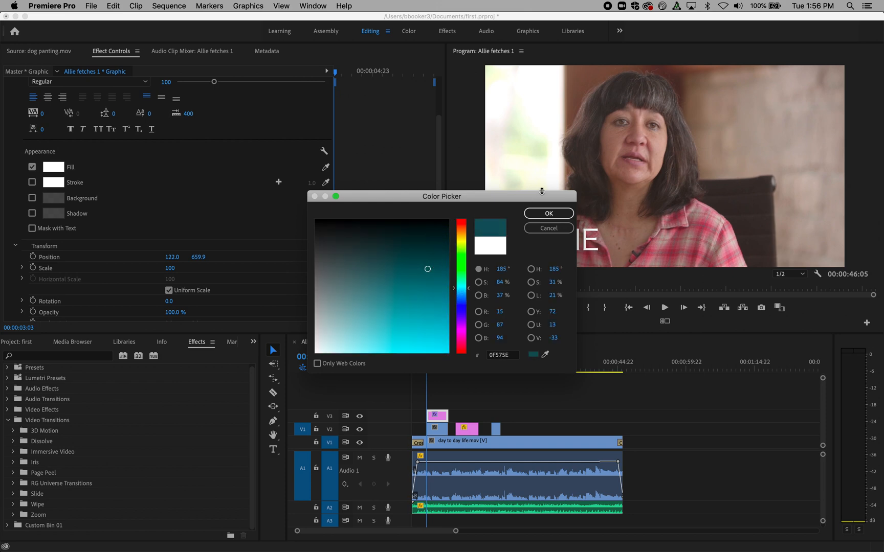
left_click(548, 214)
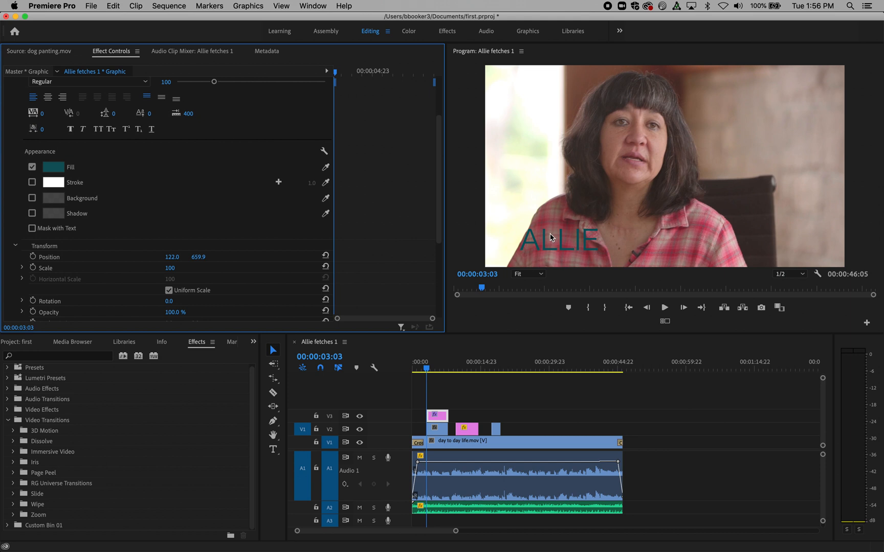
- Change the title's fill color to brown, hex 8B580E
left_click(58, 167)
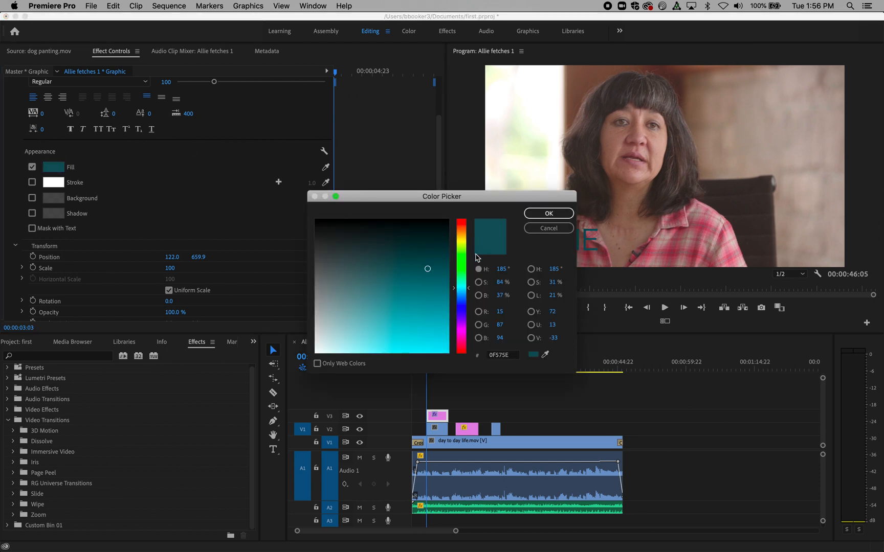
mouse_move(459, 276)
left_mouse_down()
mouse_move(458, 230)
mouse_move(434, 292)
left_mouse_up()
left_click(542, 215)
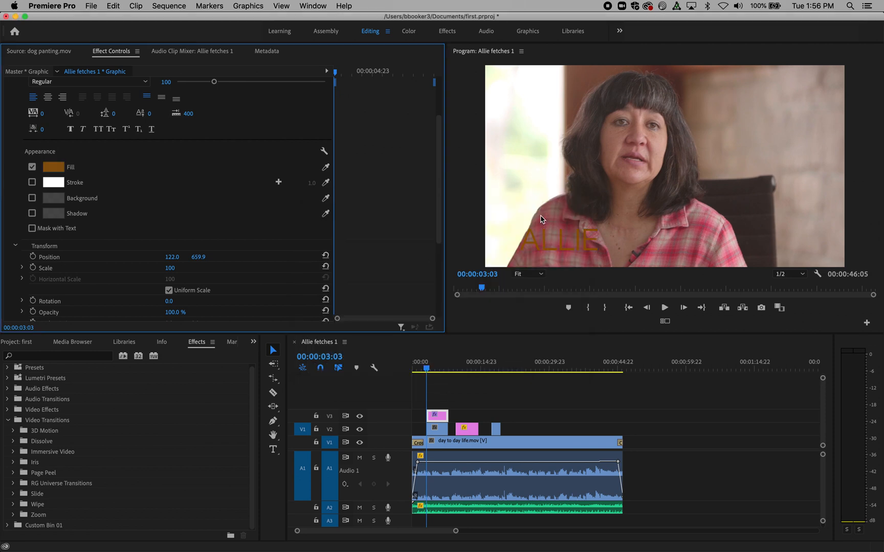
- Change the title's fill color to a muted blue-purple
left_click(53, 169)
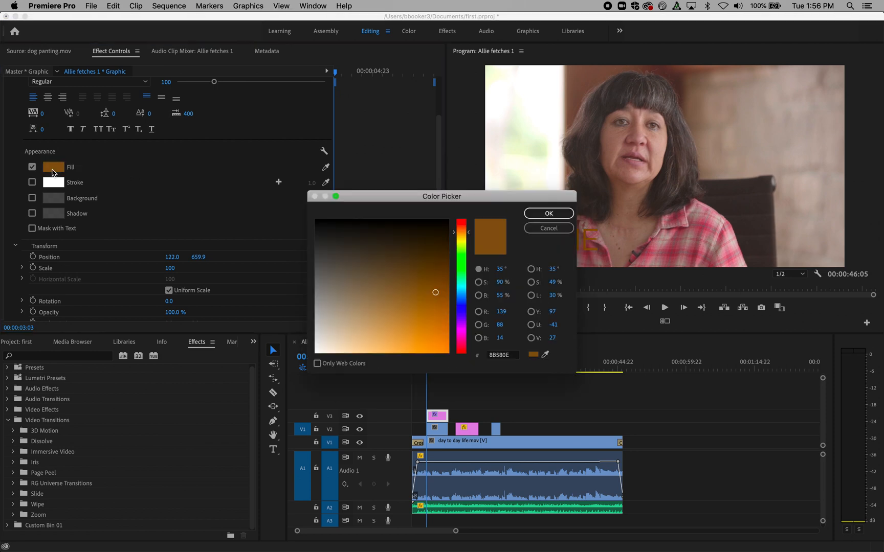
mouse_move(461, 233)
left_mouse_down()
mouse_move(461, 307)
mouse_move(377, 292)
left_mouse_up()
left_click(547, 214)
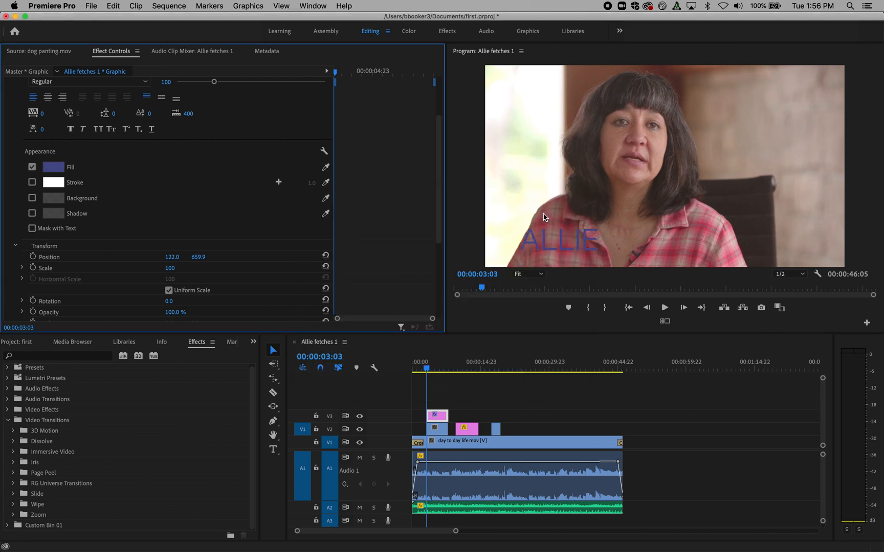
- Enable a stroke on the ALLIE title, coloring it black (000000) with a width of 23.0
left_click(32, 182)
left_click(56, 182)
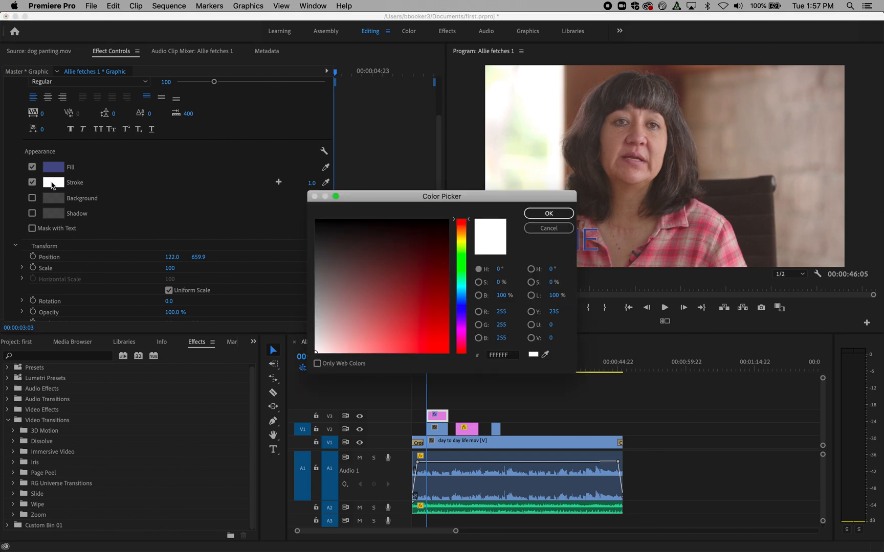
mouse_move(424, 242)
left_mouse_down()
mouse_move(360, 211)
mouse_move(304, 205)
left_mouse_up()
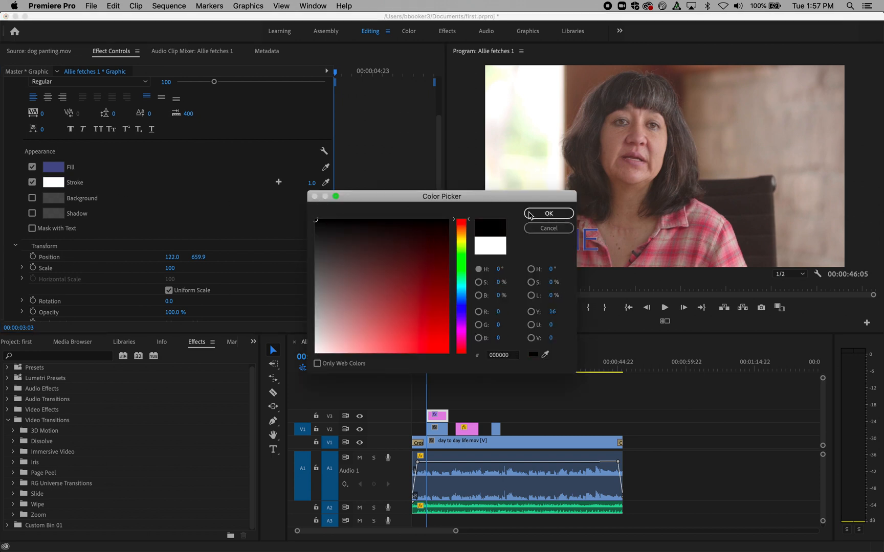
left_click(547, 214)
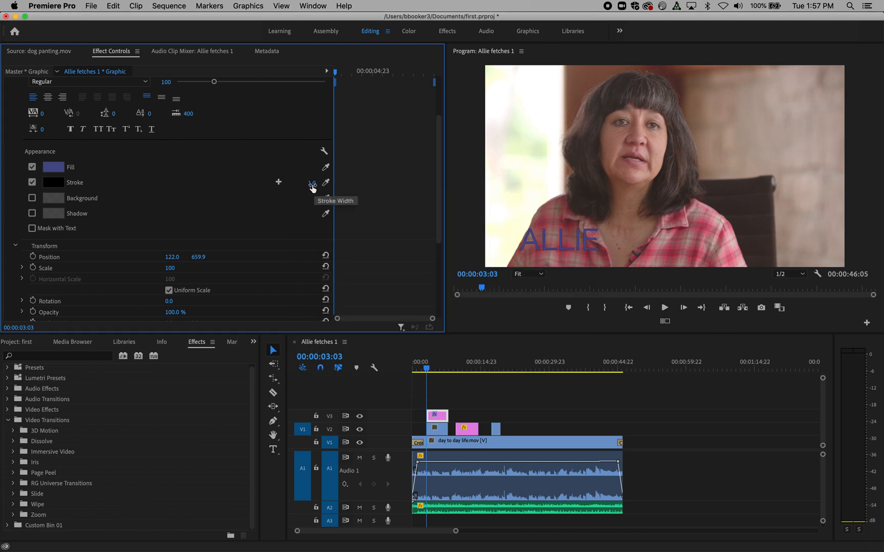
left_click_drag(313, 187, 338, 186)
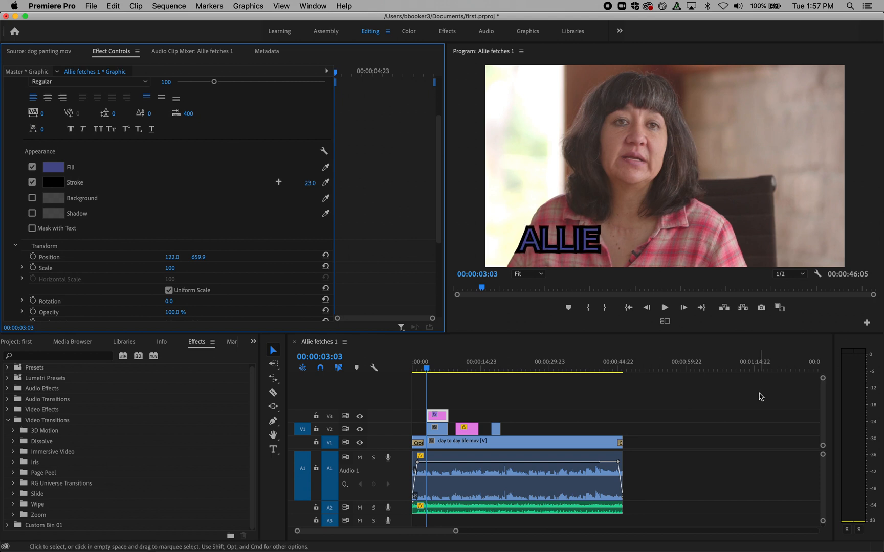
- Reposition the ALLIE title in the lower-left of the frame, at about 75, 656
left_click(545, 238)
left_click_drag(545, 239, 565, 224)
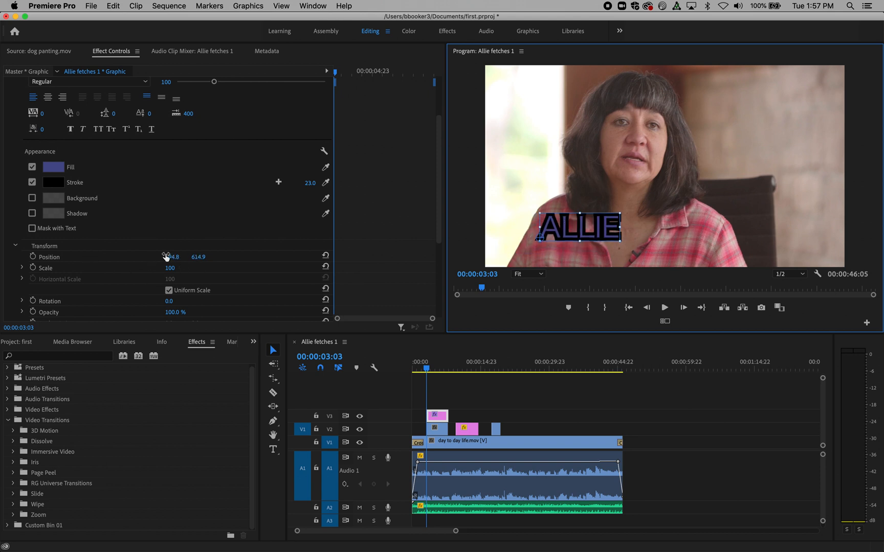
left_click_drag(580, 227, 546, 238)
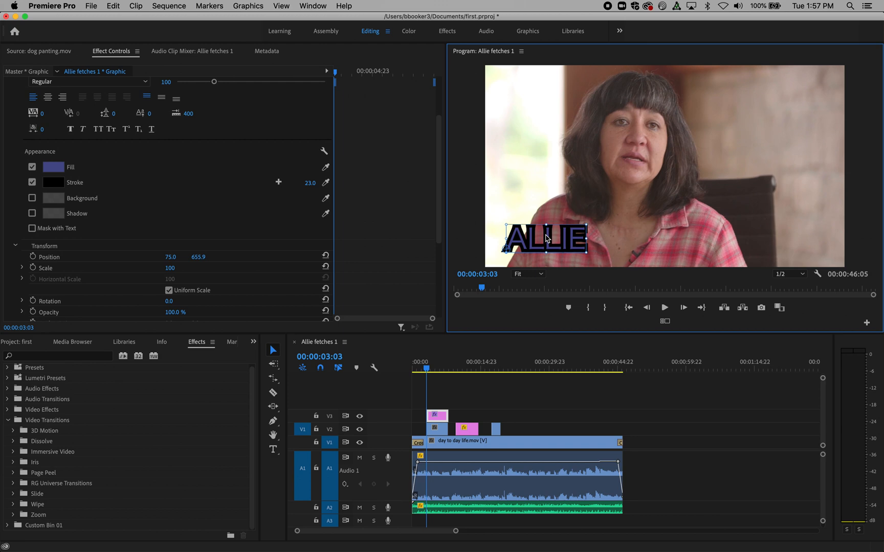
- Play the sequence from 00:00:01:20 to check the title's appearance, and park the playhead at 00:00:03:05
left_click(421, 369)
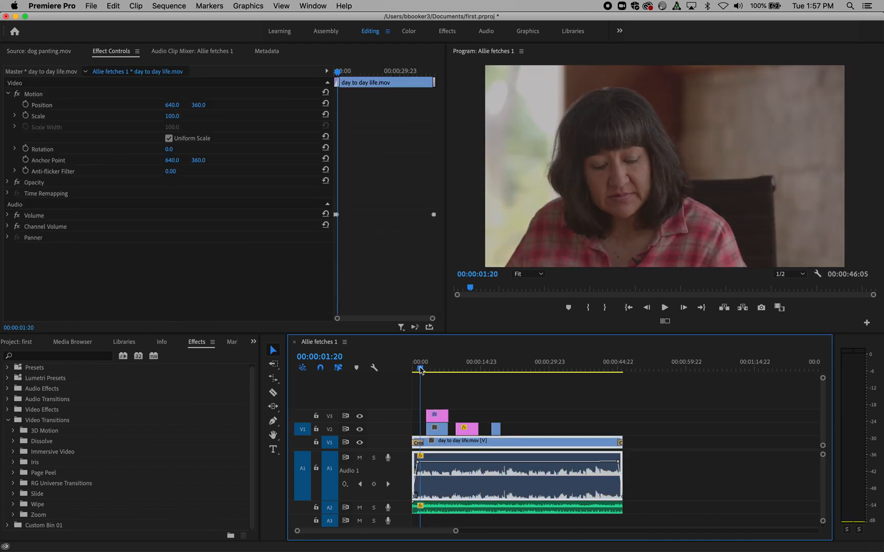
key("space")
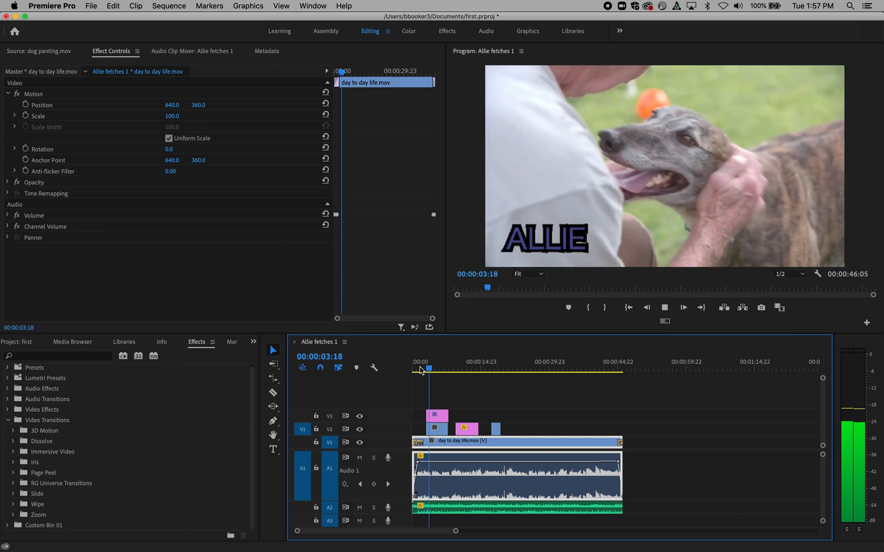
key("space")
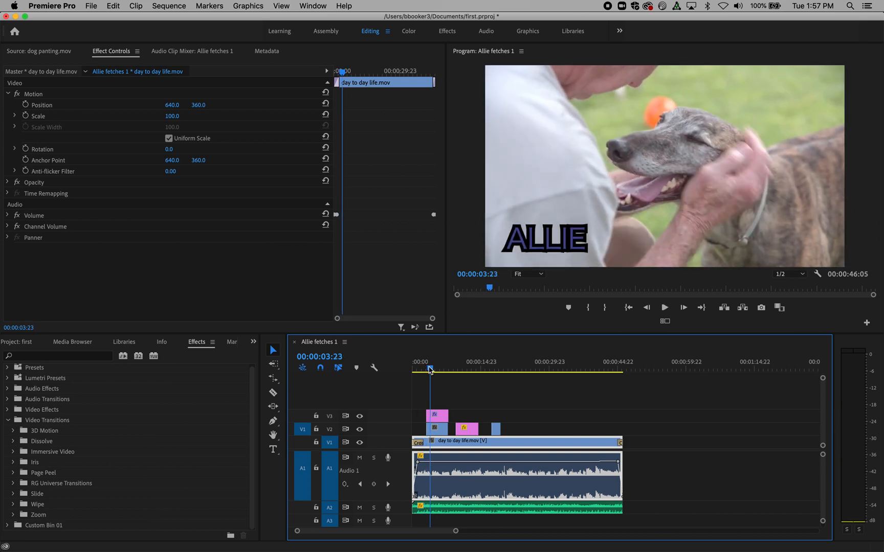
left_click(427, 369)
left_click_drag(427, 369, 428, 370)
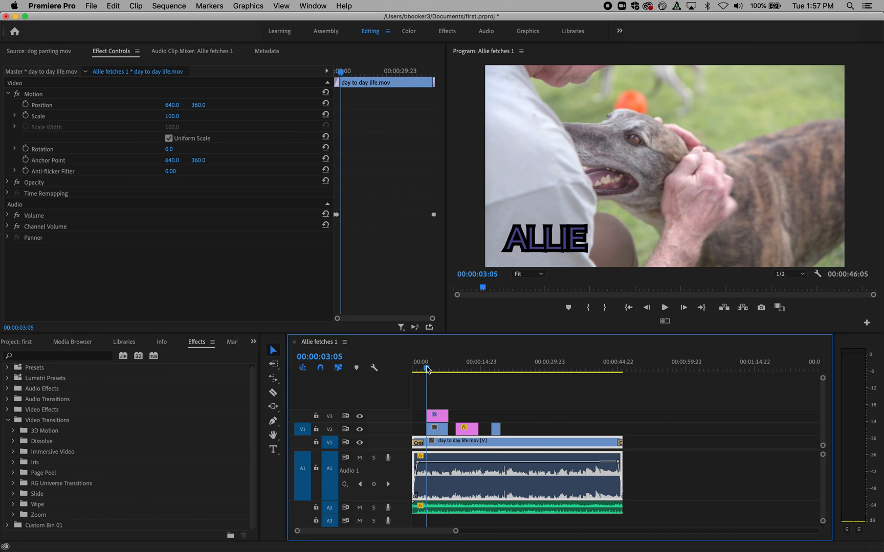
- Apply a Cross Dissolve video transition to the start of the ALLIE title on track V3
left_click(19, 343)
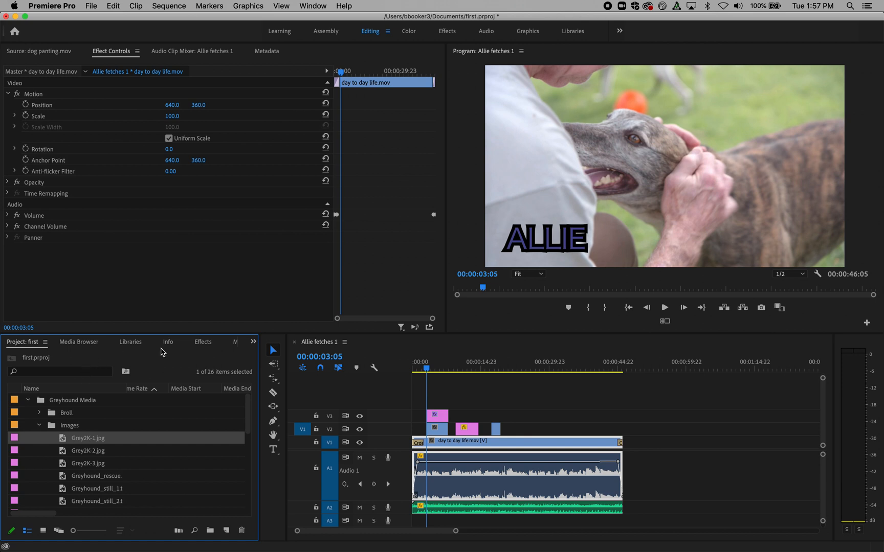
left_click(199, 346)
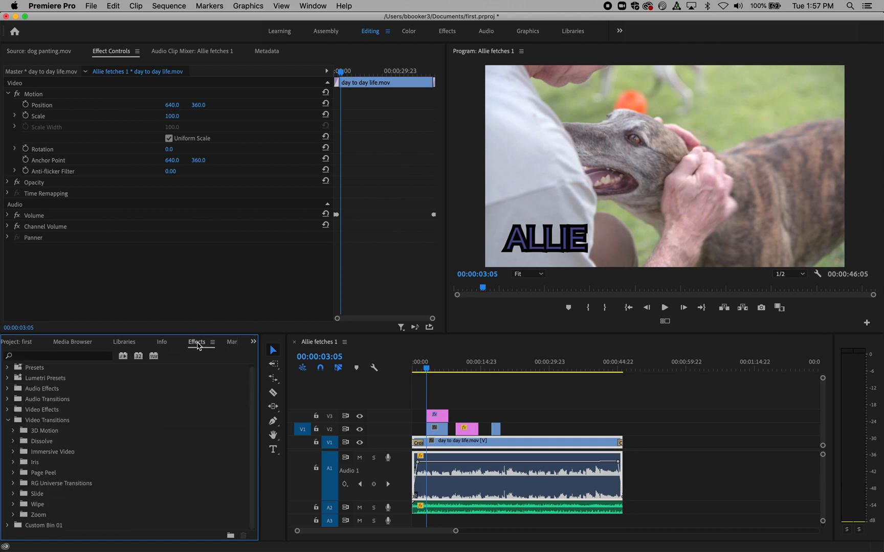
left_click(13, 441)
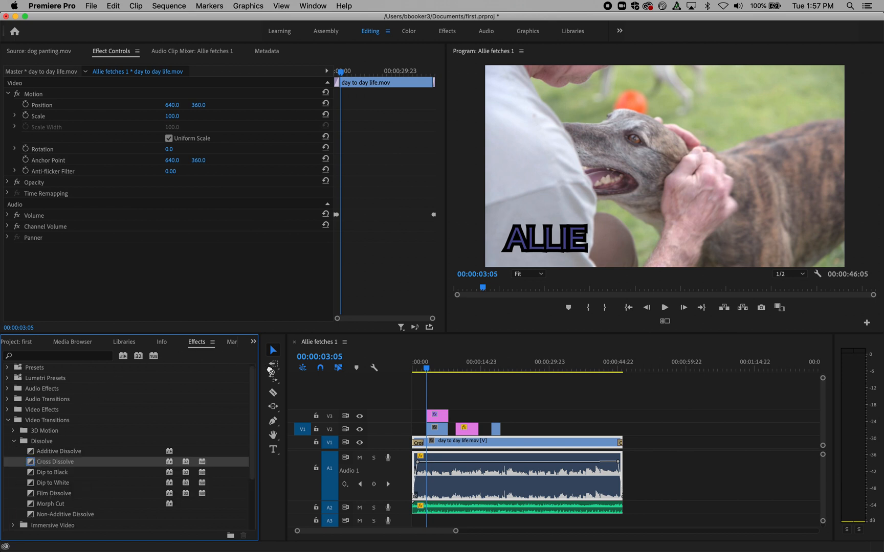
left_click_drag(271, 372, 324, 377)
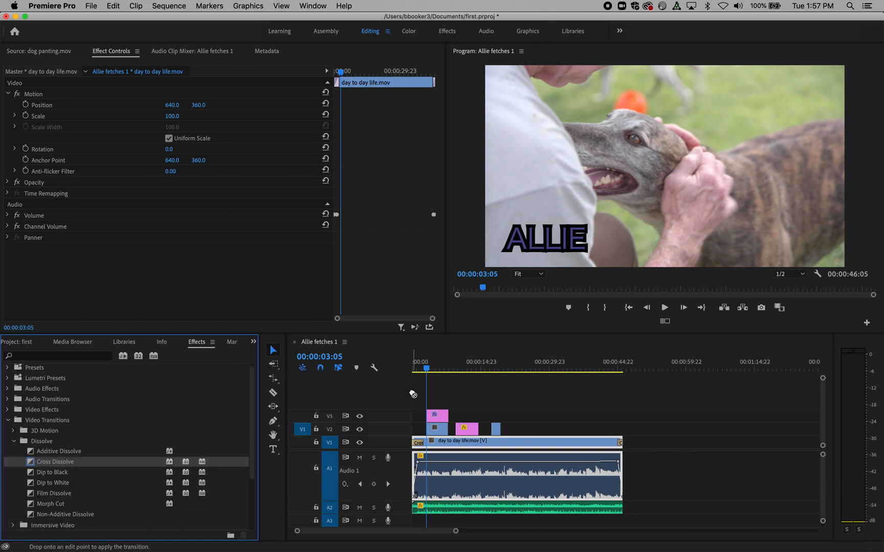
left_click_drag(412, 394, 430, 415)
- Play the sequence from just before the ALLIE title to check how its opening dissolve looks
left_click(427, 373)
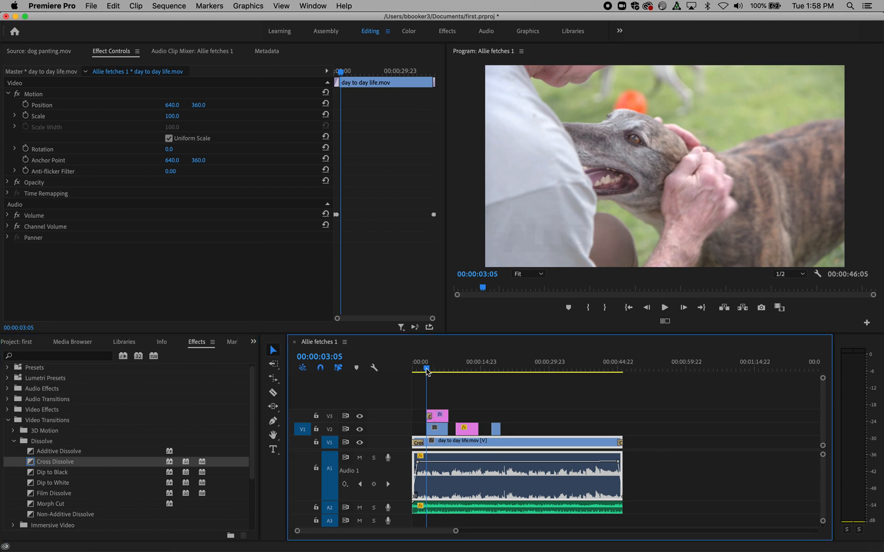
left_click(420, 373)
key("space")
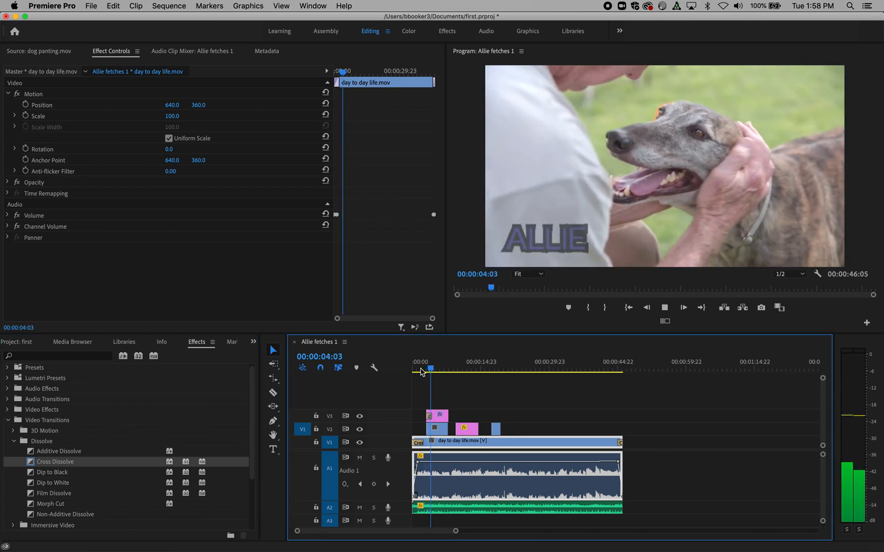
key("space")
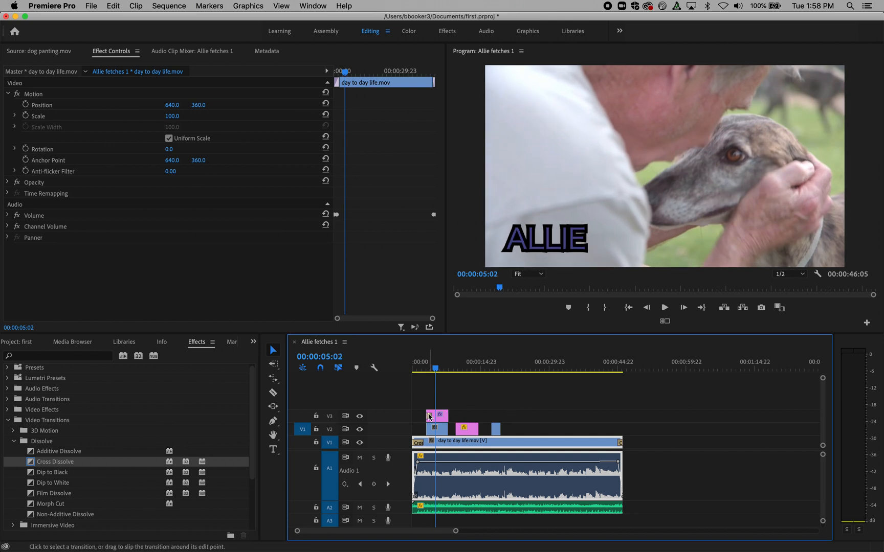
- Shorten the Cross Dissolve at the start of the ALLIE title to about half a second
scroll(430, 396, "up", 5)
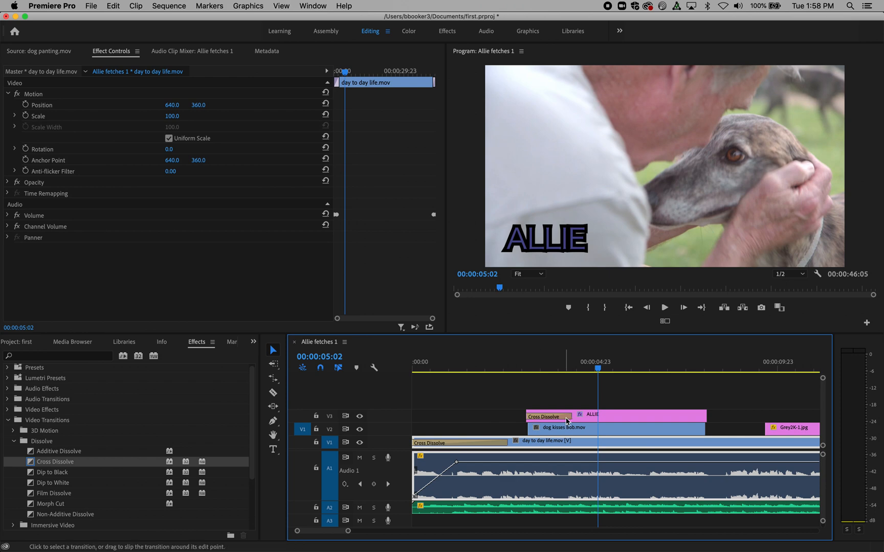
left_click_drag(566, 421, 552, 417)
scroll(551, 417, "down", 2)
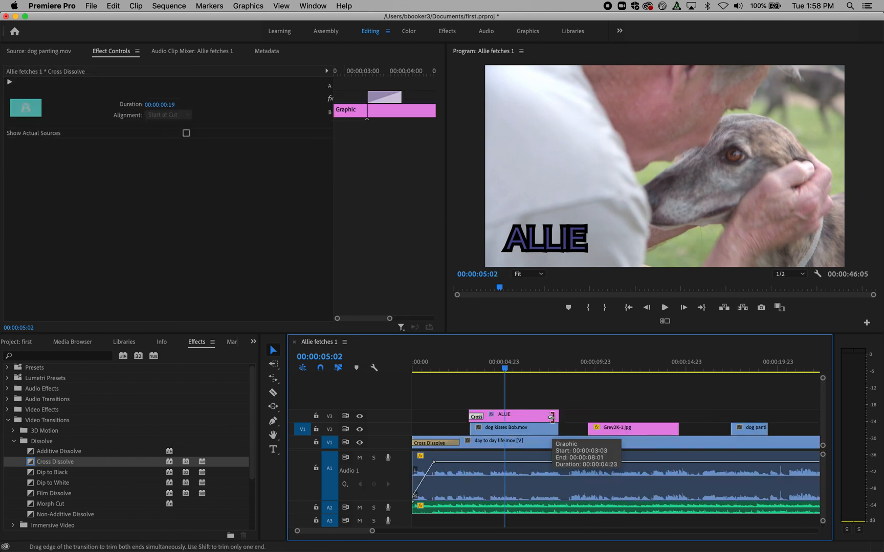
scroll(551, 416, "up", 3)
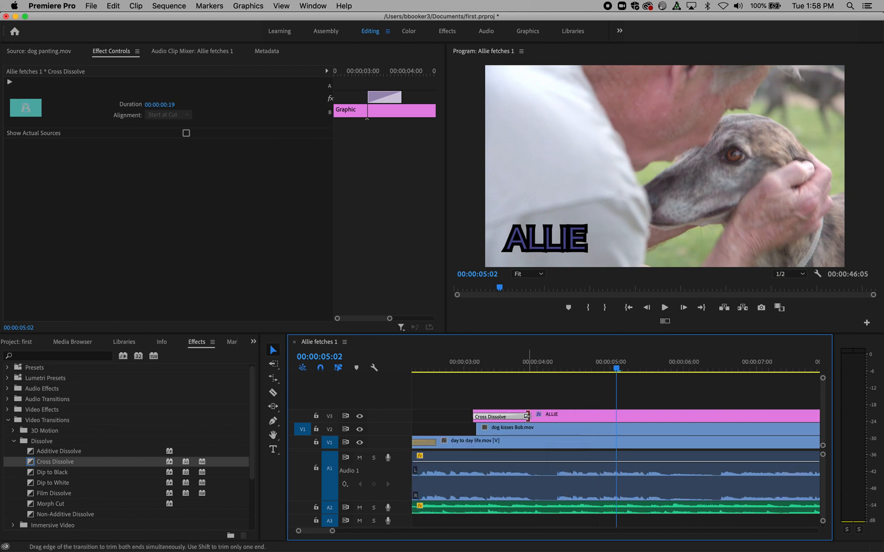
left_click_drag(527, 417, 511, 416)
- Play the sequence from 00:00:02:23 to check the shortened fade-in of the ALLIE title
left_click(462, 364)
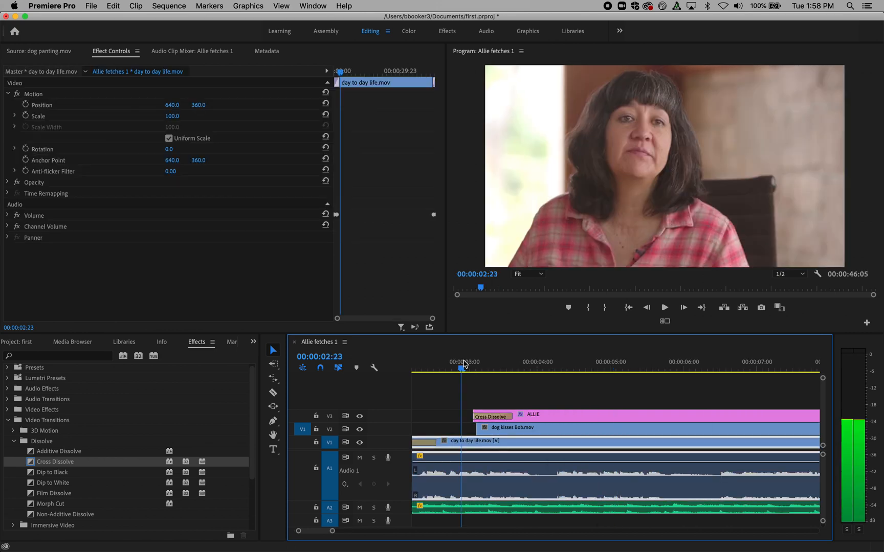
key("space")
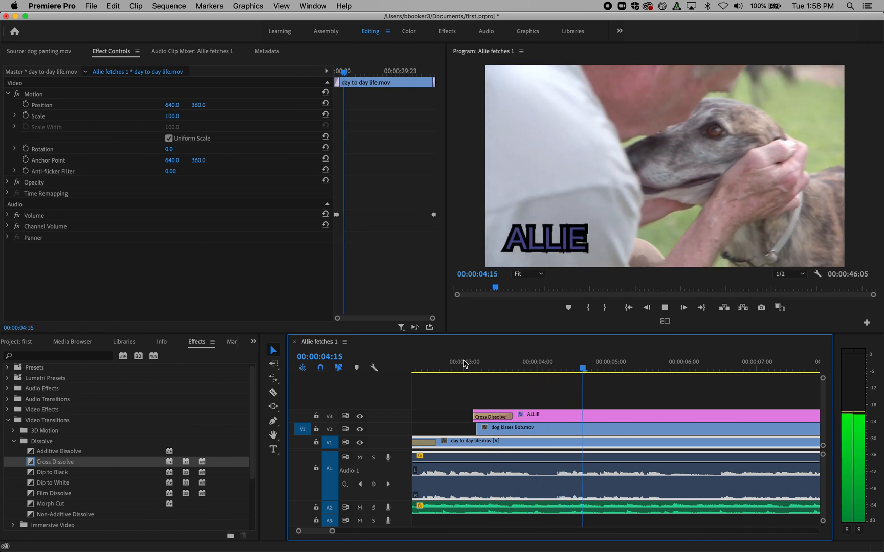
key("space")
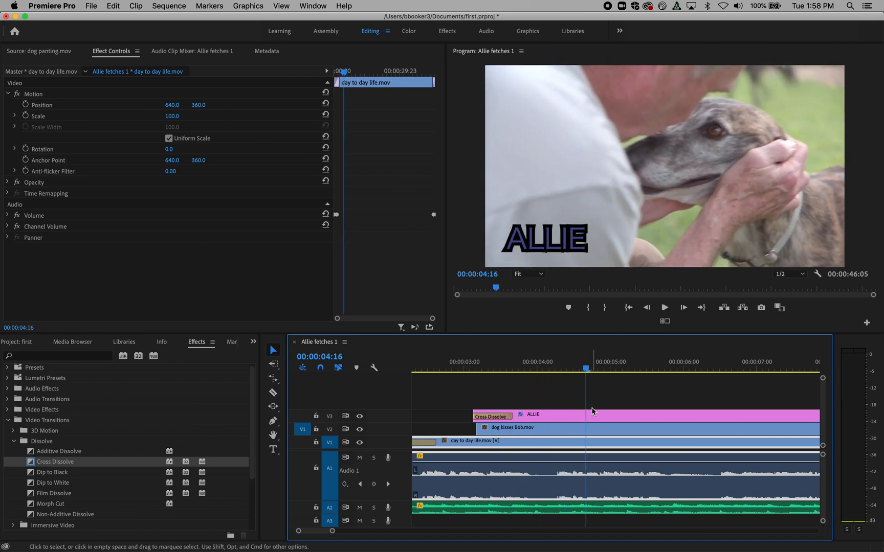
- Apply a Cross Dissolve to the end of the ALLIE title, and play from 00:00:06:22 to check the fade-out
scroll(589, 409, "down", 5)
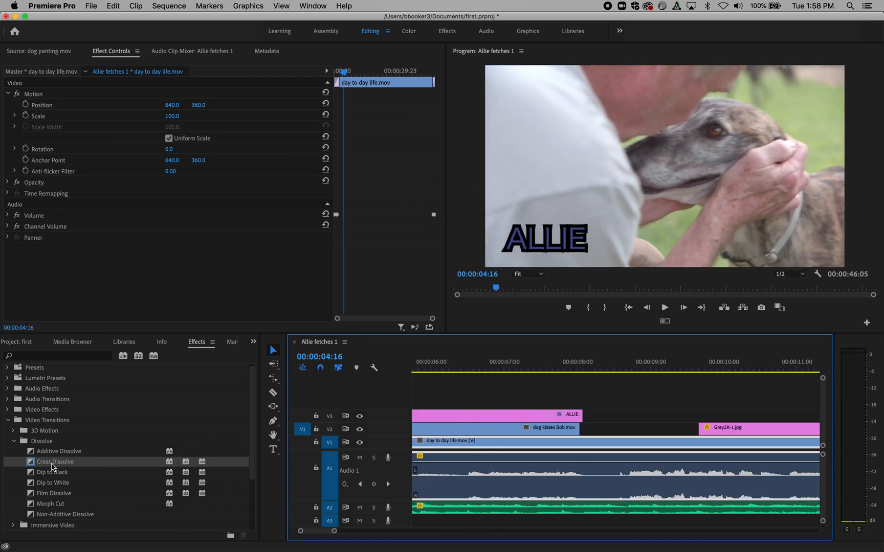
left_click_drag(32, 467, 581, 423)
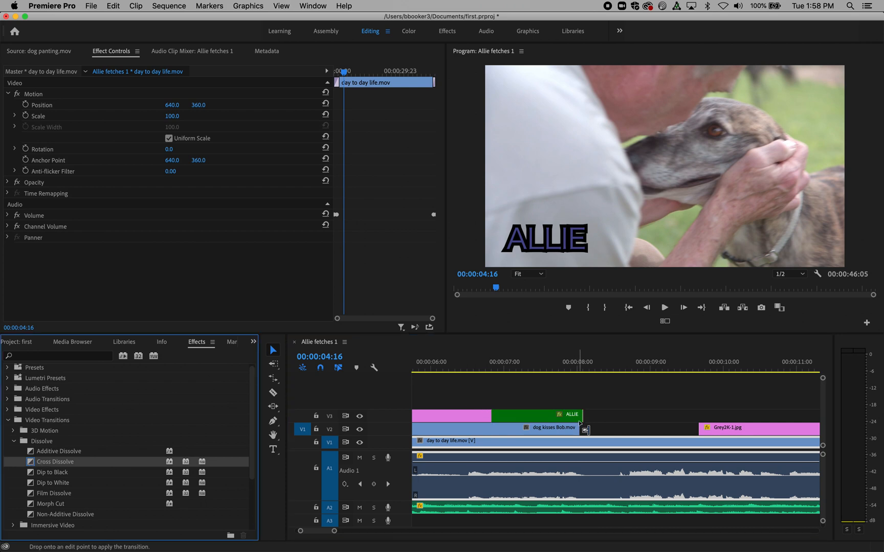
left_click(499, 367)
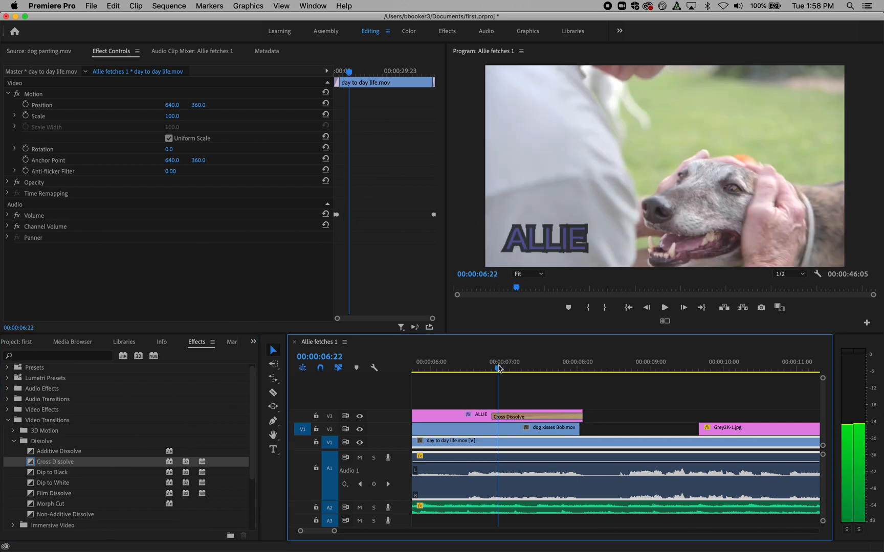
key("space")
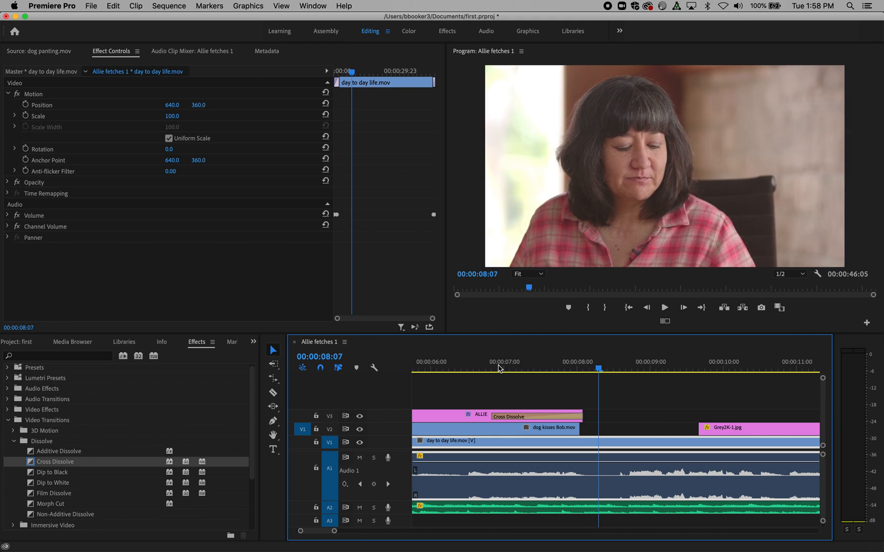
left_click_drag(577, 362, 418, 360)
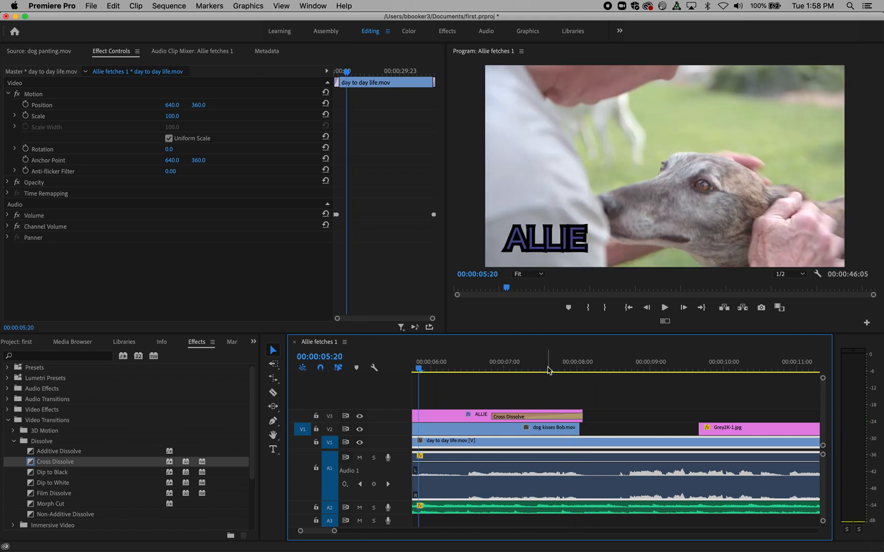